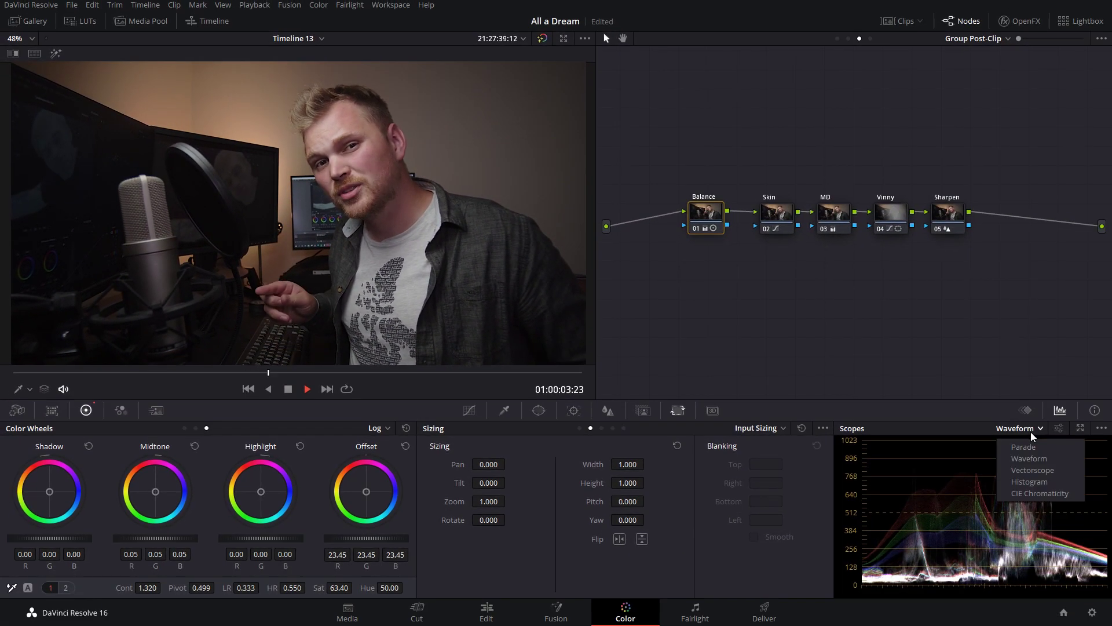
# Switch the scope display from waveform to Vectorscope, checking the scope settings popup along the way
pyautogui.click(1025, 470)
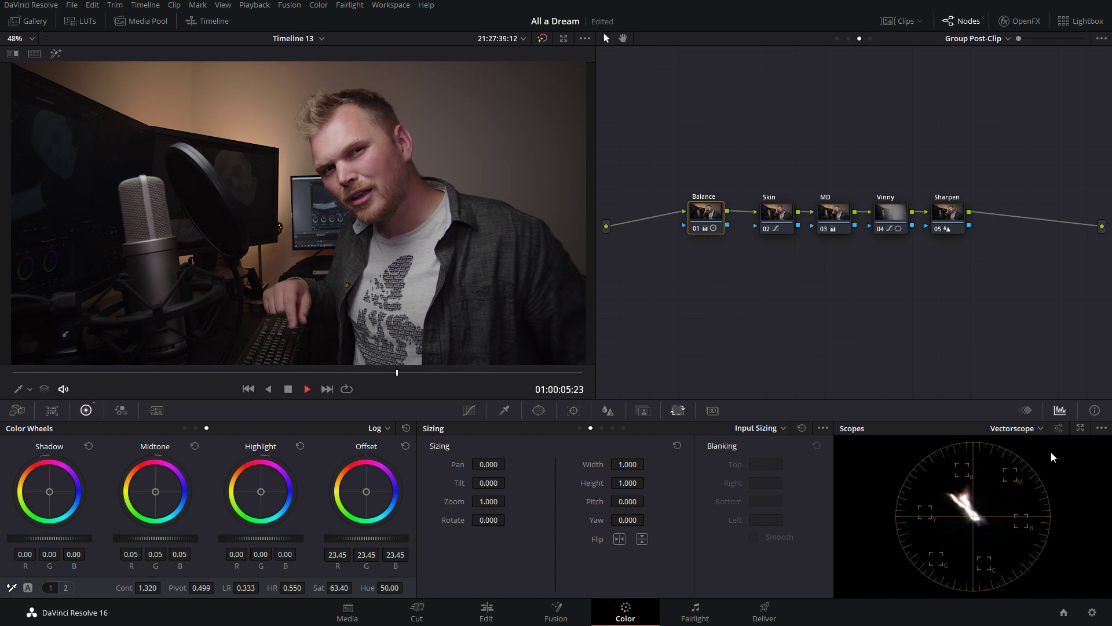
pyautogui.click(1059, 429)
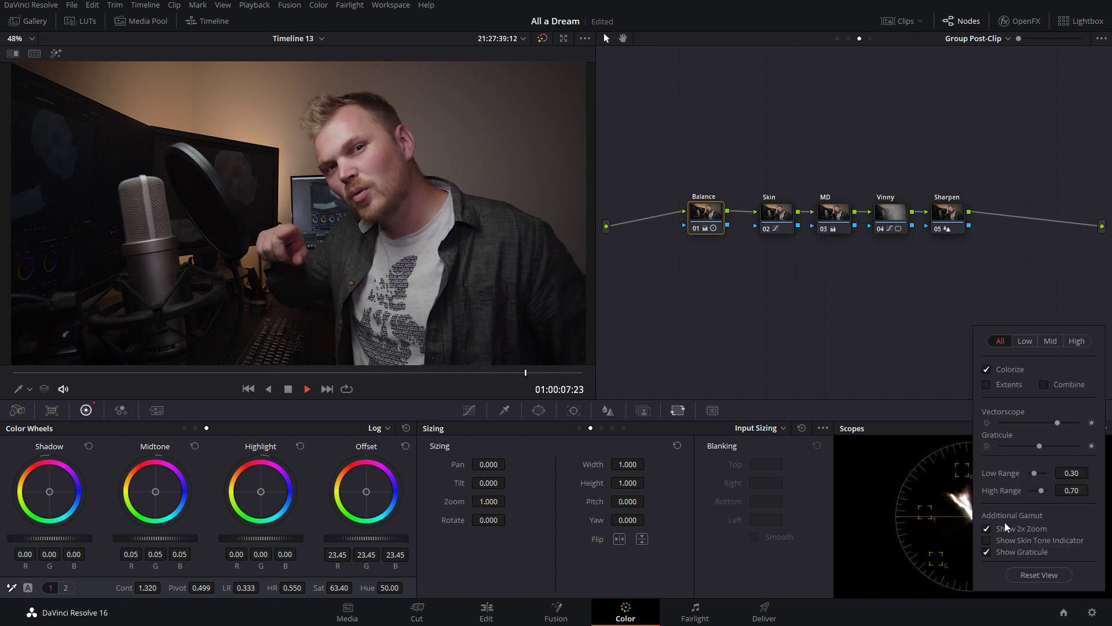
pyautogui.click(912, 517)
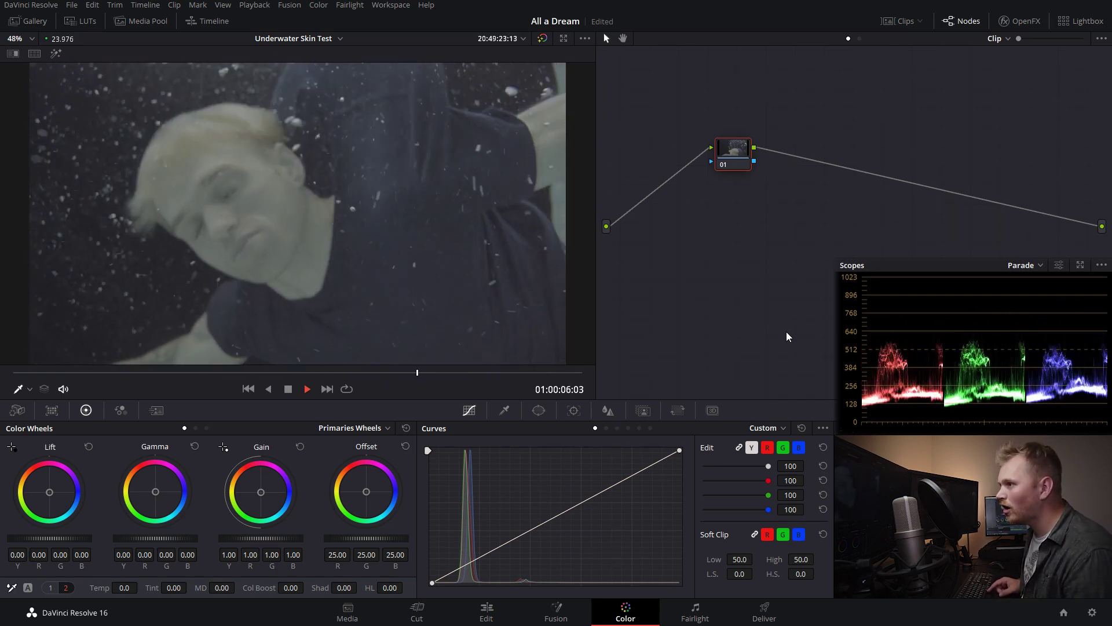
# Stop playback of the Underwater Skin Test clip at 01:00:05:00
pyautogui.press('space')
# Settle on frame 01:00:05:00 and raise Contrast to 1.386
pyautogui.click(363, 373)
pyautogui.moveTo(362, 377)
pyautogui.mouseDown()
pyautogui.moveTo(249, 379)
pyautogui.moveTo(345, 383)
pyautogui.mouseUp()
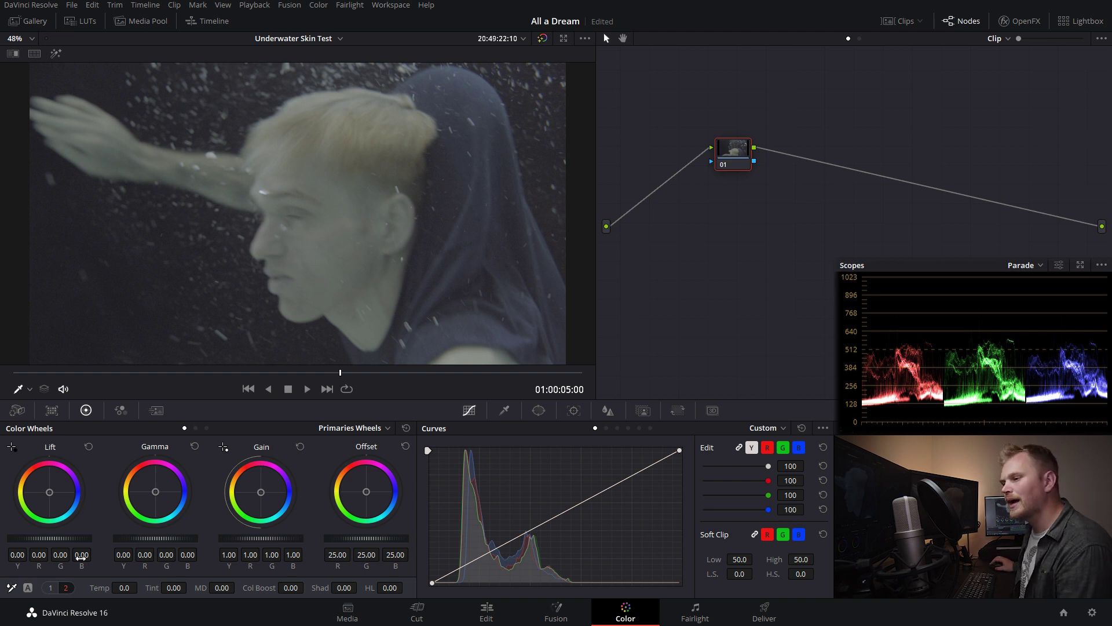
pyautogui.click(50, 588)
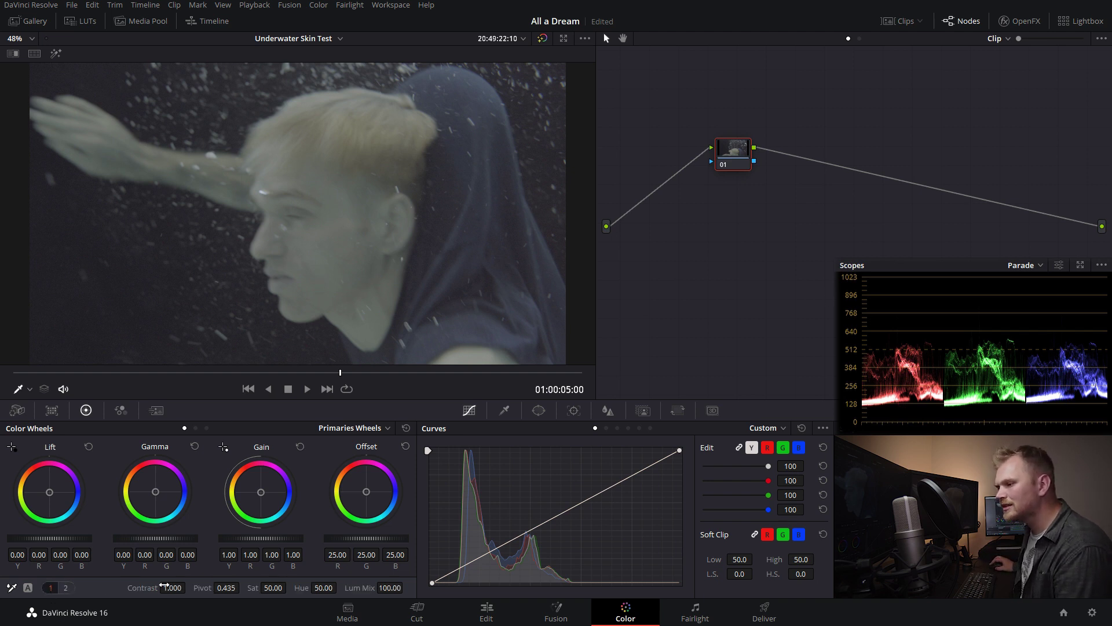
pyautogui.moveTo(170, 588); pyautogui.dragTo(189, 587)
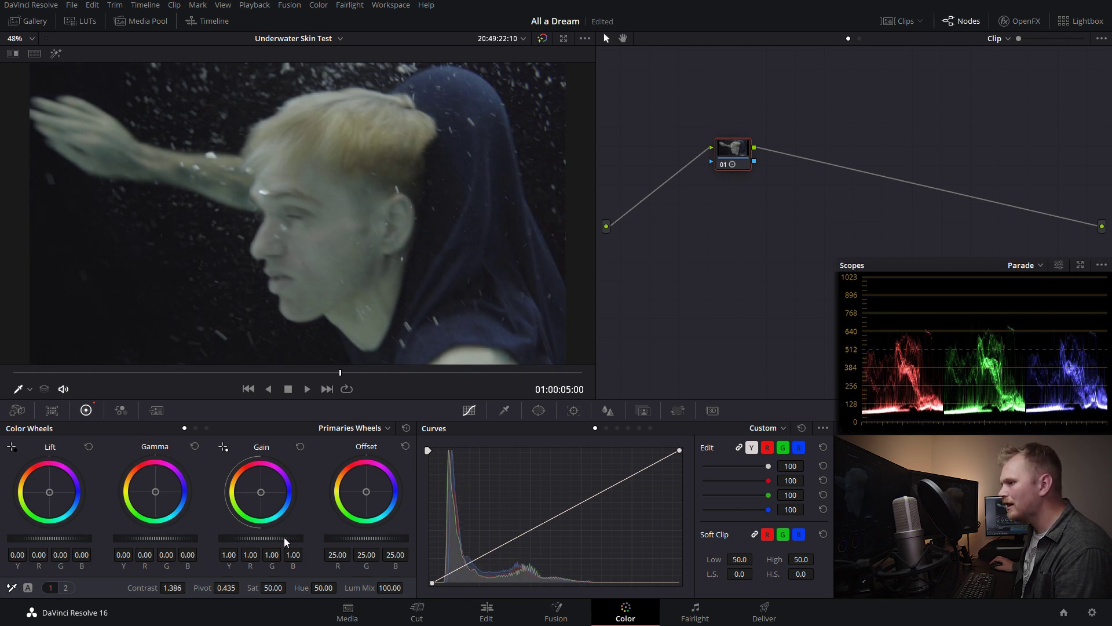
# Lower Gain to 0.93 and Gamma and Lift to -0.01, then compare against the ungraded image
pyautogui.moveTo(284, 537); pyautogui.dragTo(264, 537)
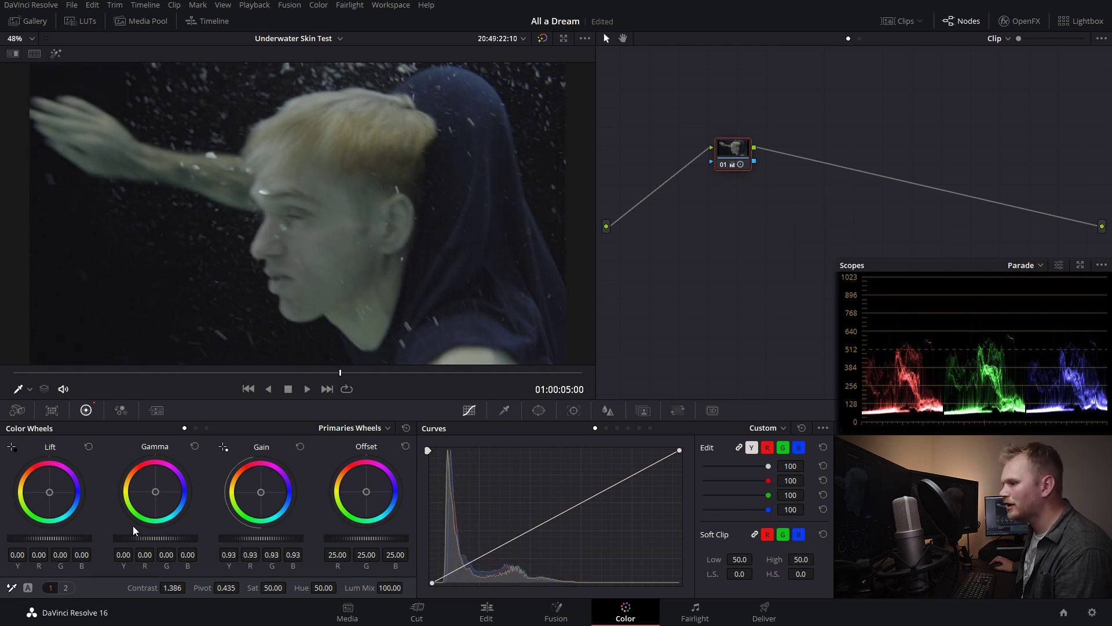
pyautogui.moveTo(155, 538); pyautogui.dragTo(152, 537)
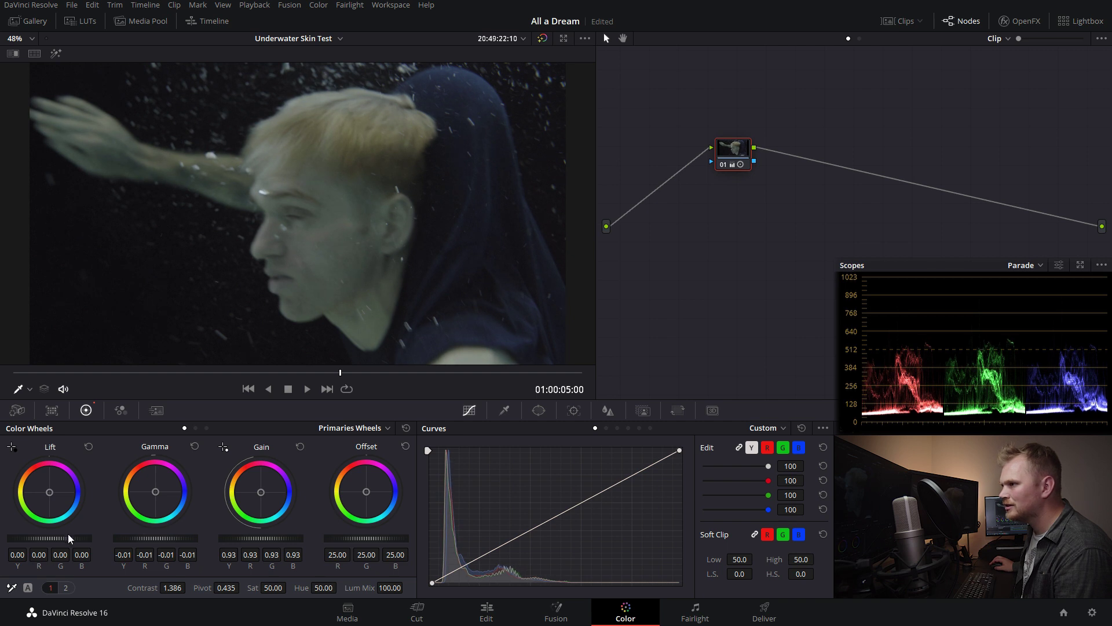
pyautogui.moveTo(68, 538); pyautogui.dragTo(65, 538)
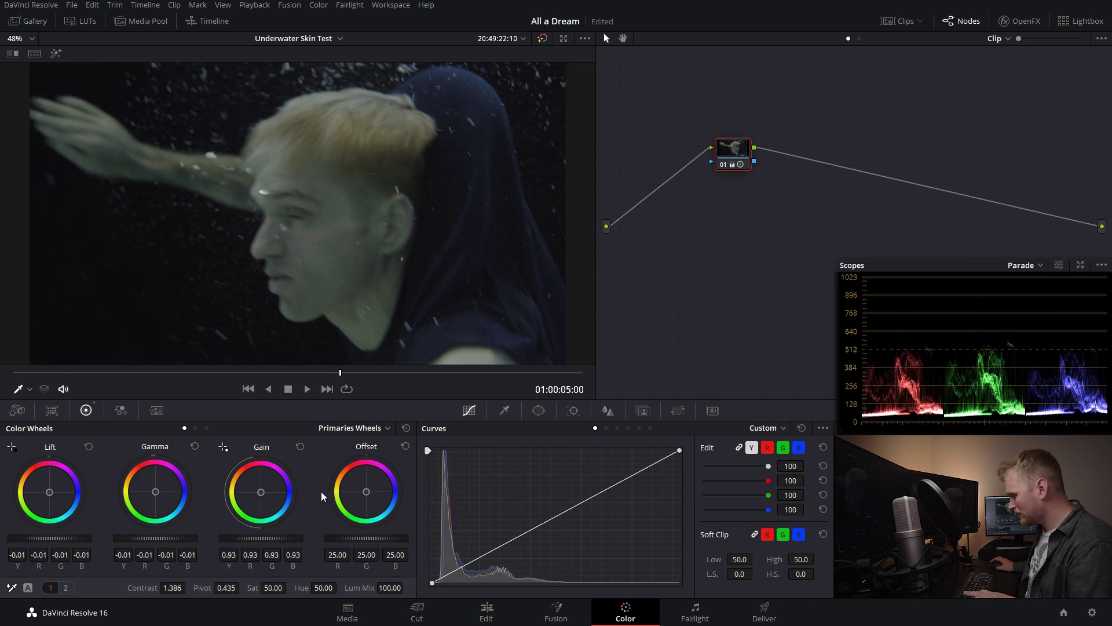
pyautogui.hotkey('shift', 'd')
pyautogui.hotkey('shift', 'd')
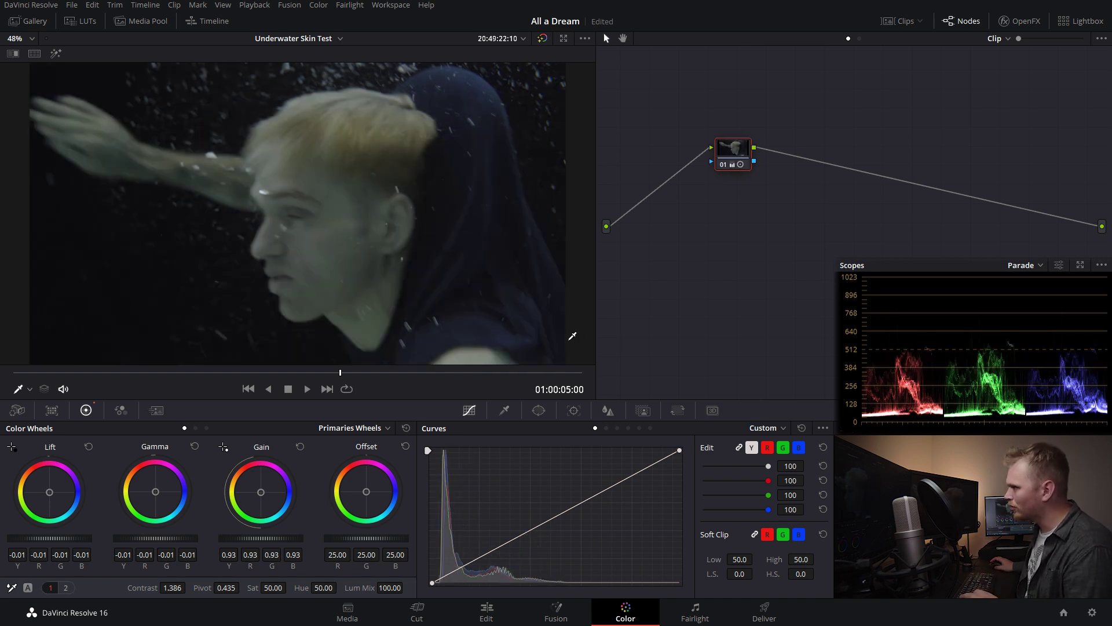
# Add serial node 02, set the scope to Vectorscope and enable Display Qualifier Focus
pyautogui.hotkey('alt', 's')
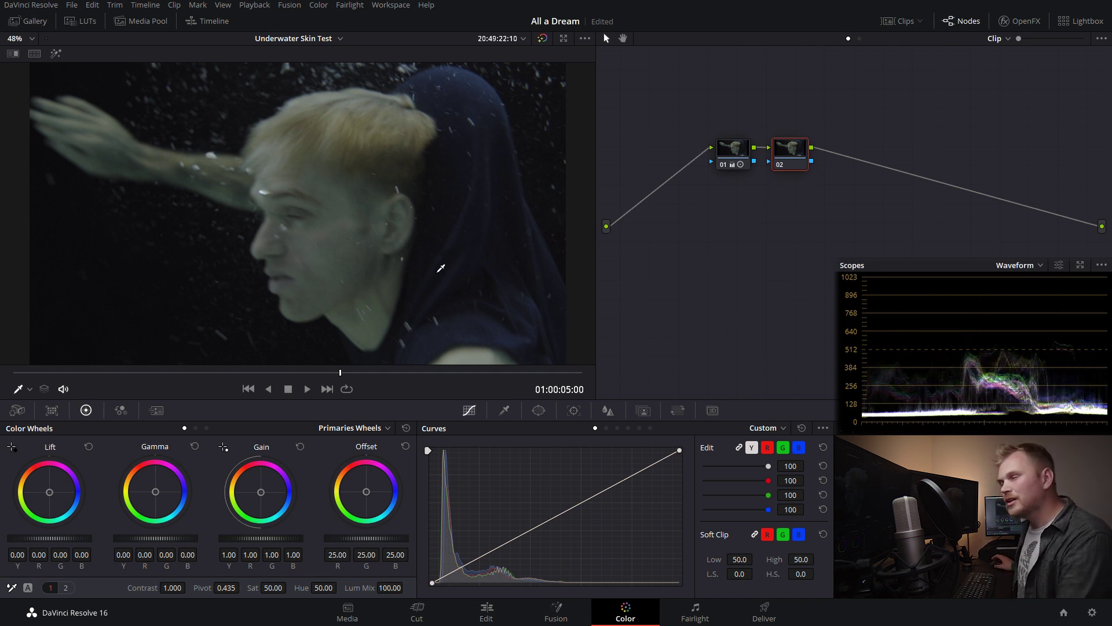
pyautogui.click(1033, 264)
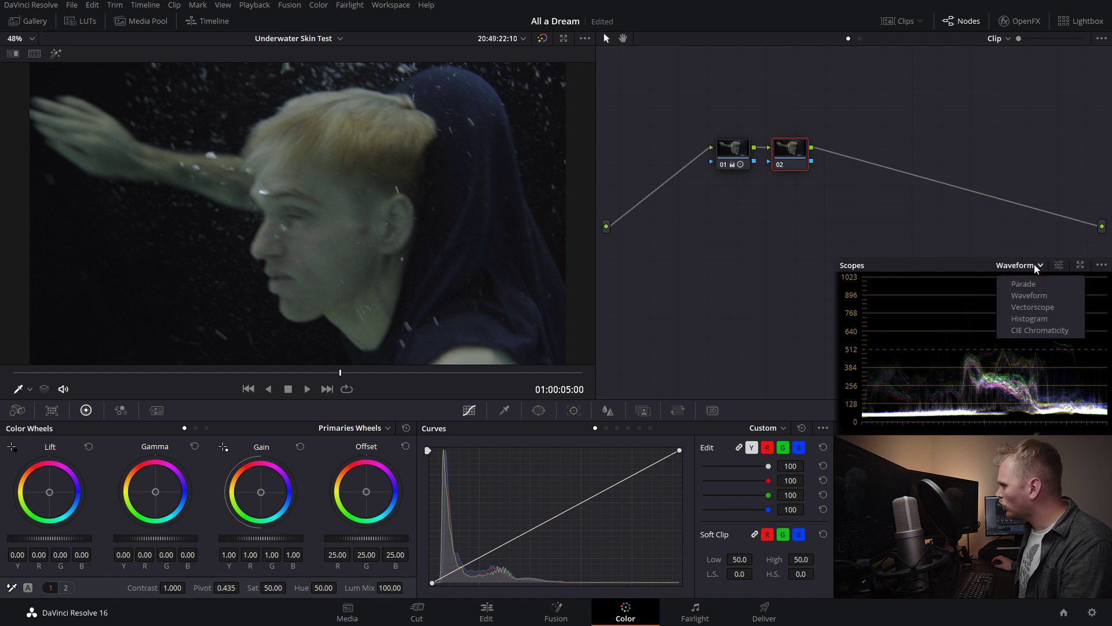
pyautogui.click(1024, 308)
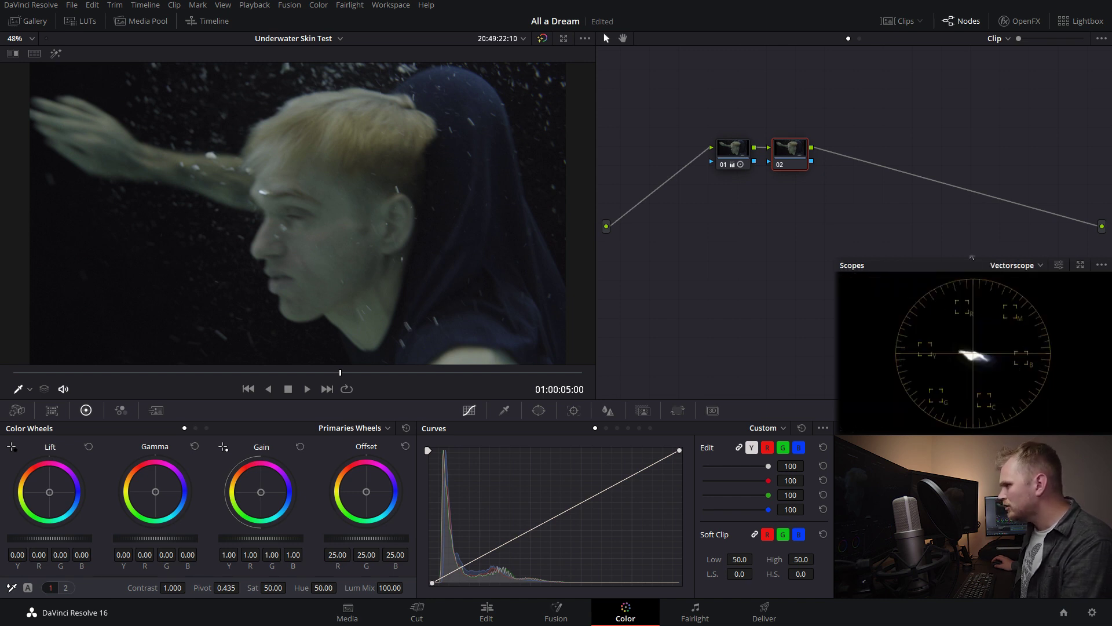
pyautogui.click(1100, 266)
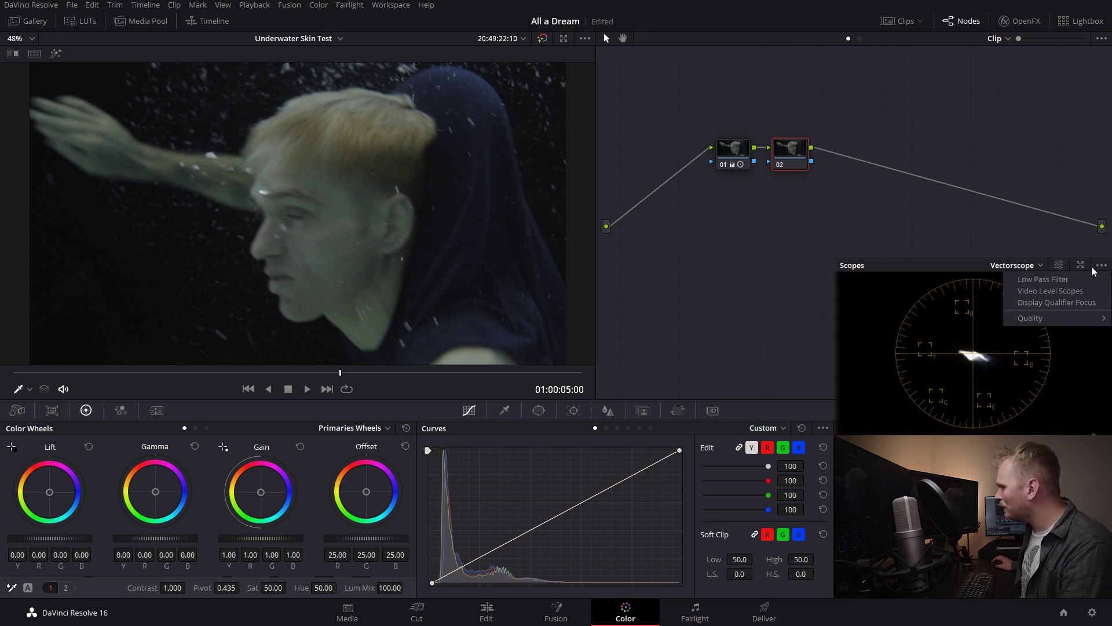
pyautogui.click(1033, 304)
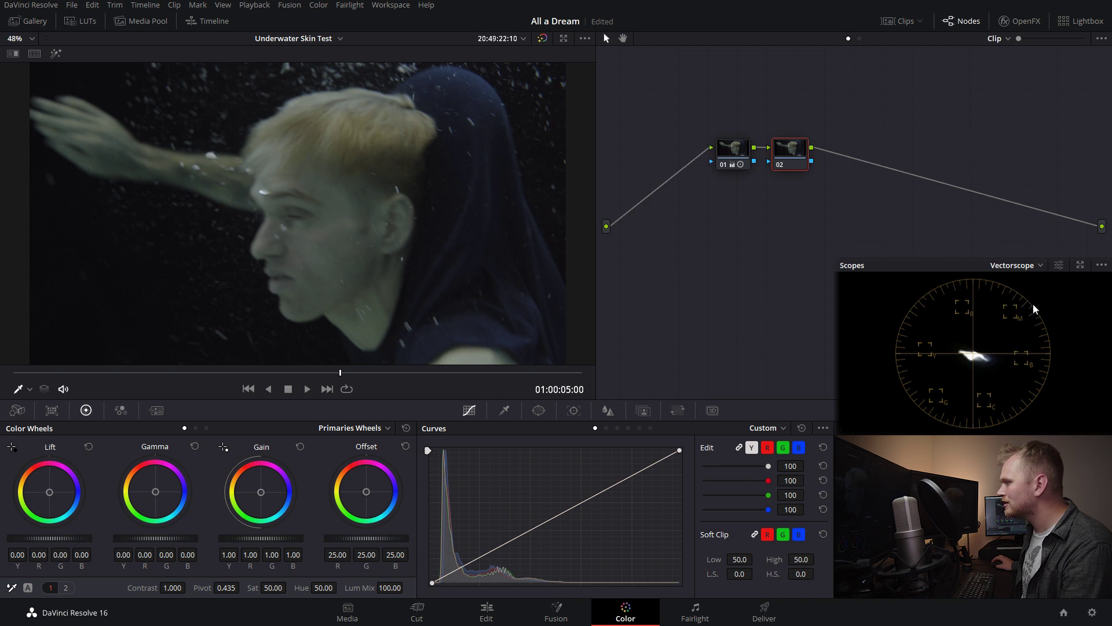
pyautogui.click(24, 390)
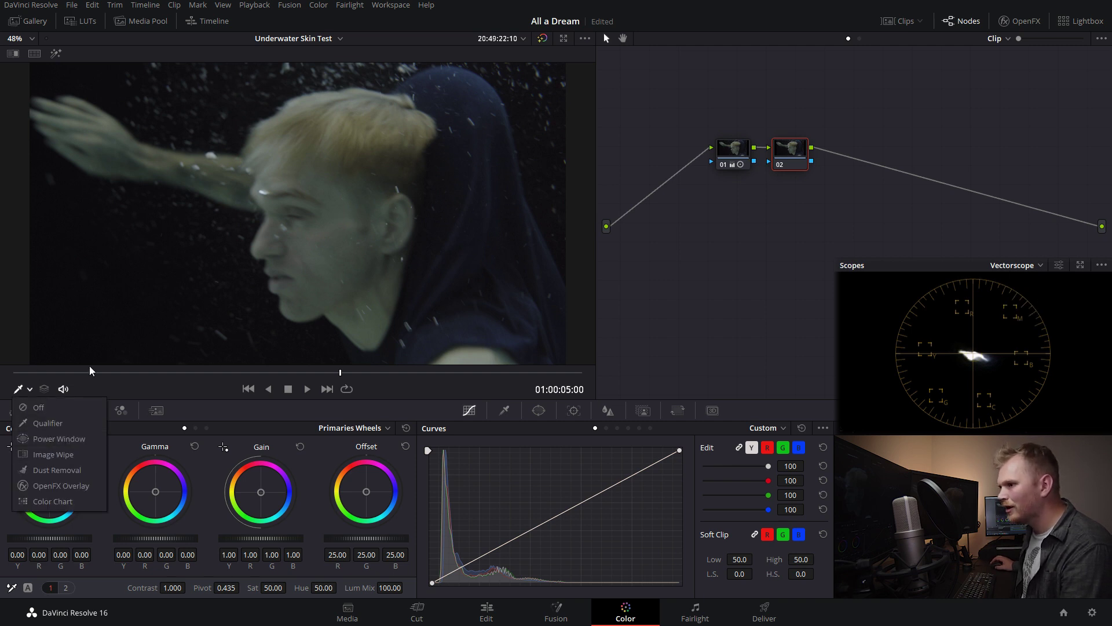
# Turn on the Qualifier overlay in the viewer
pyautogui.click(56, 426)
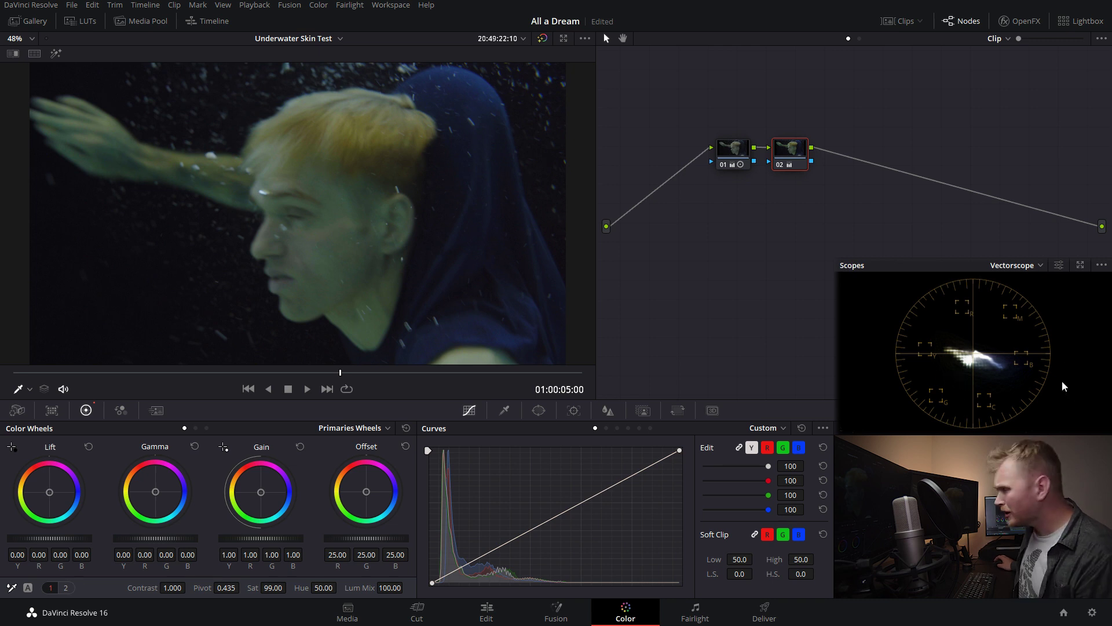
# Enable Show Skin Tone Indicator in the vectorscope settings
pyautogui.click(1057, 265)
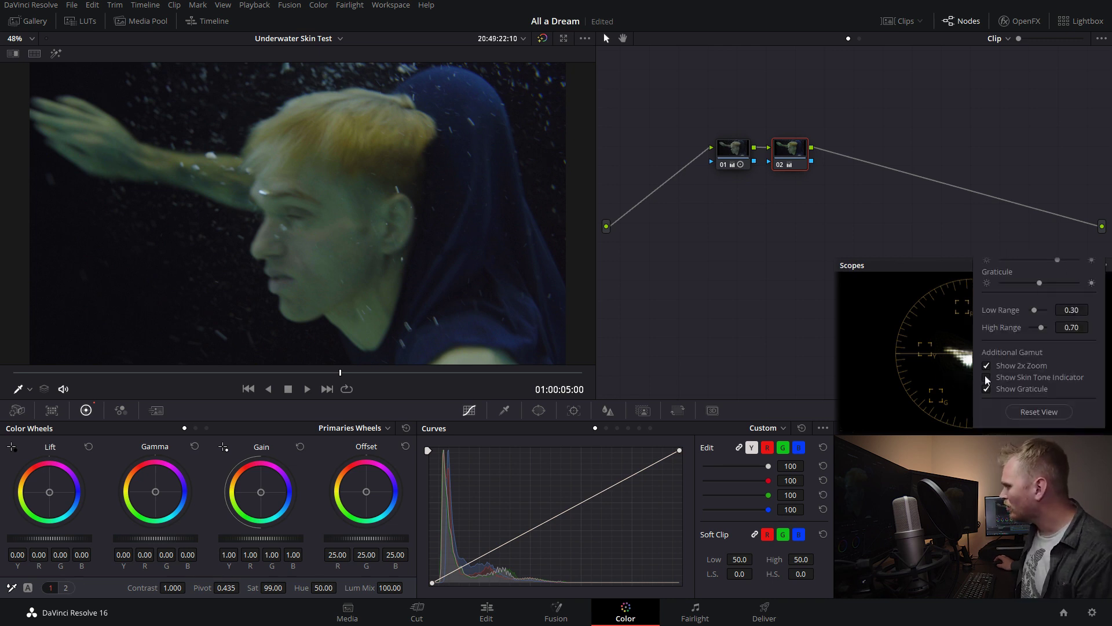
pyautogui.click(957, 266)
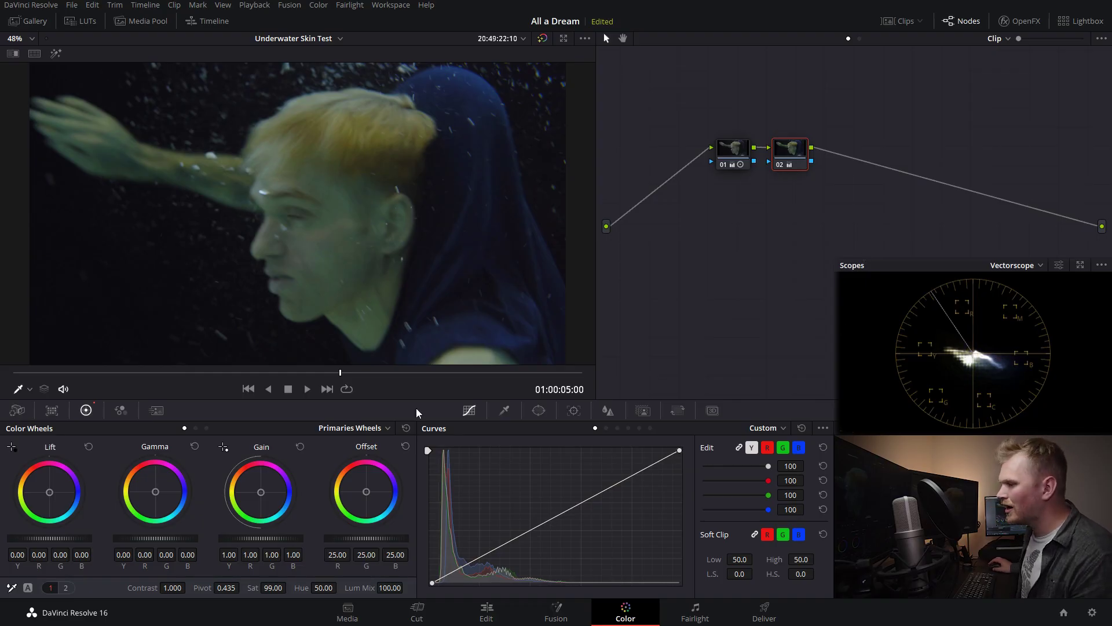
# Drop node 02 saturation to 68.20 and nudge gamma to R 0.01, G -0.00, B 0.01
pyautogui.moveTo(271, 586); pyautogui.dragTo(243, 587)
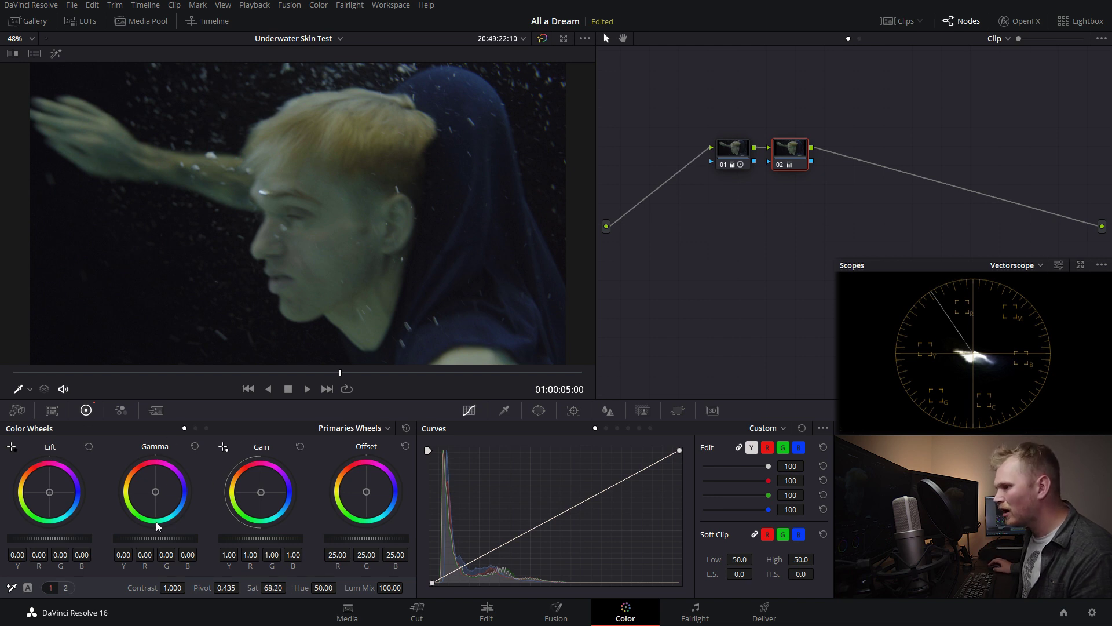
pyautogui.moveTo(156, 494); pyautogui.dragTo(156, 489)
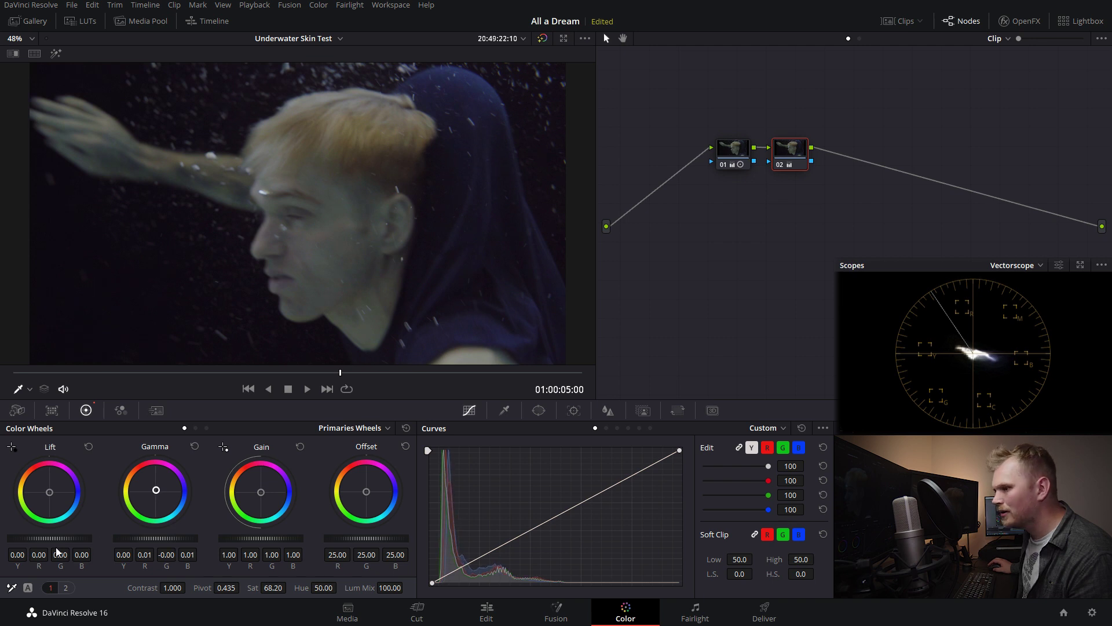
# Set node 02 Temp to 520 and Tint to 36, and warm gain to R 1.02, G 0.99, B 1.03
pyautogui.click(66, 588)
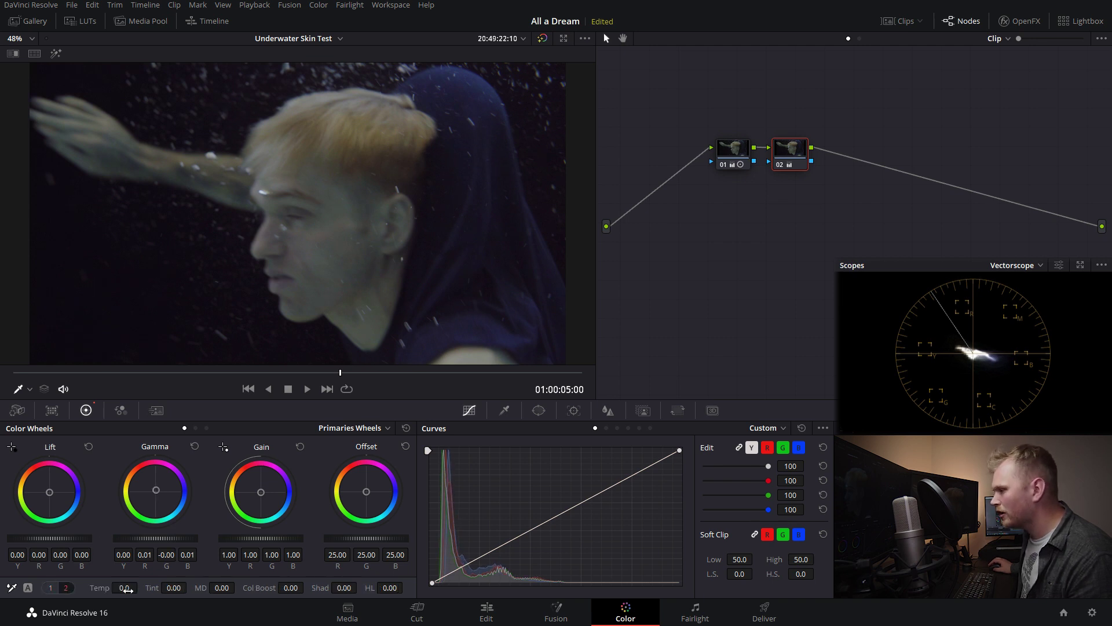
pyautogui.moveTo(128, 590); pyautogui.dragTo(190, 588)
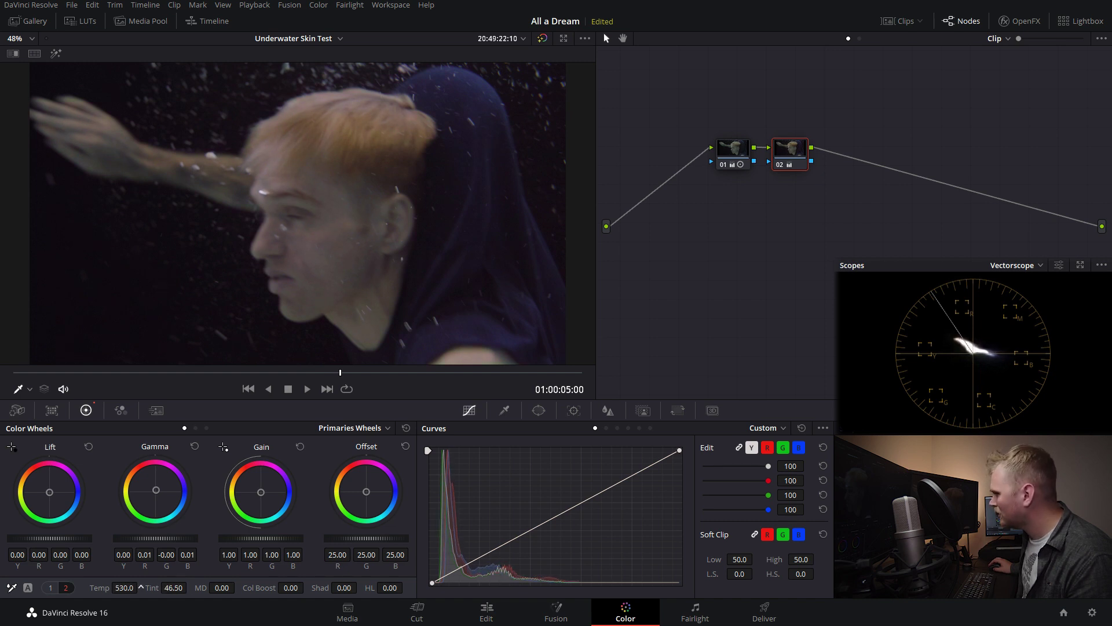
pyautogui.moveTo(158, 589); pyautogui.dragTo(190, 587)
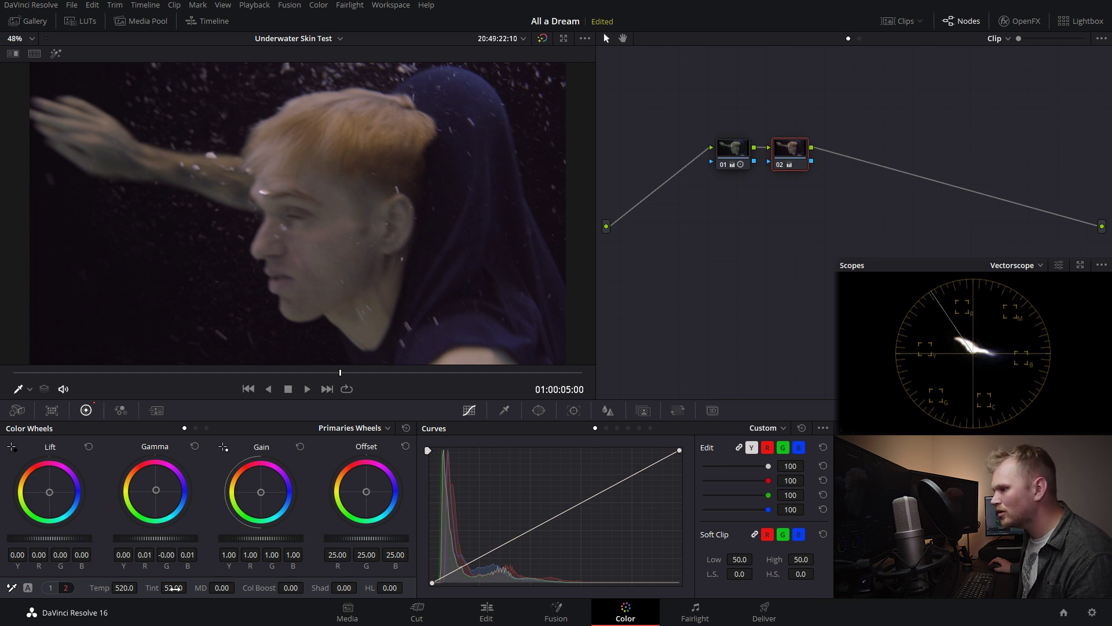
pyautogui.moveTo(173, 587); pyautogui.dragTo(190, 587)
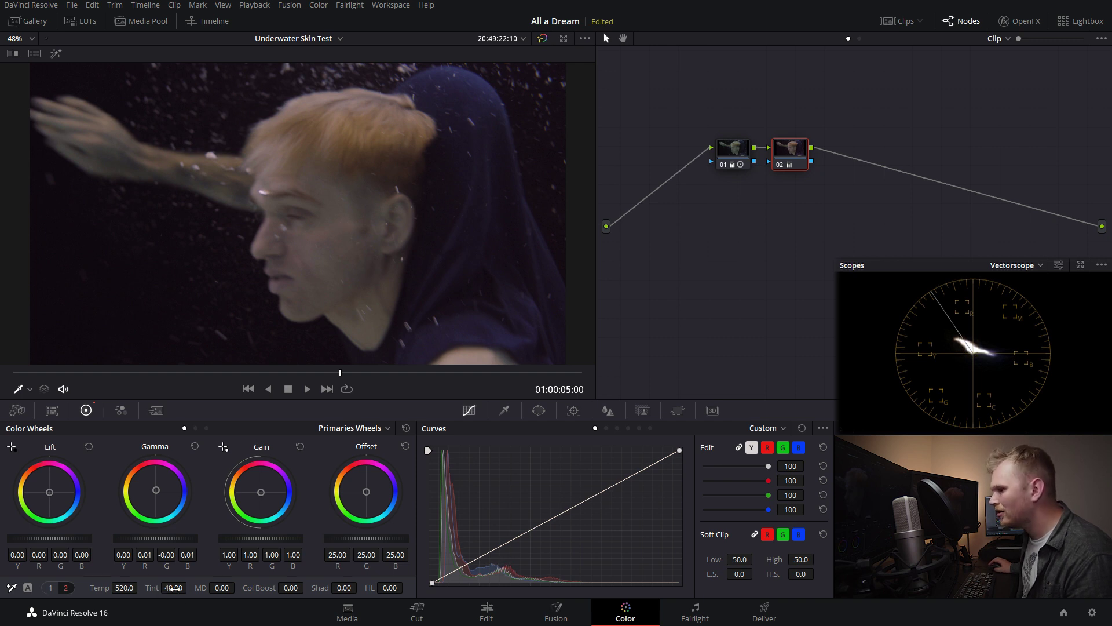
pyautogui.moveTo(261, 491); pyautogui.dragTo(260, 491)
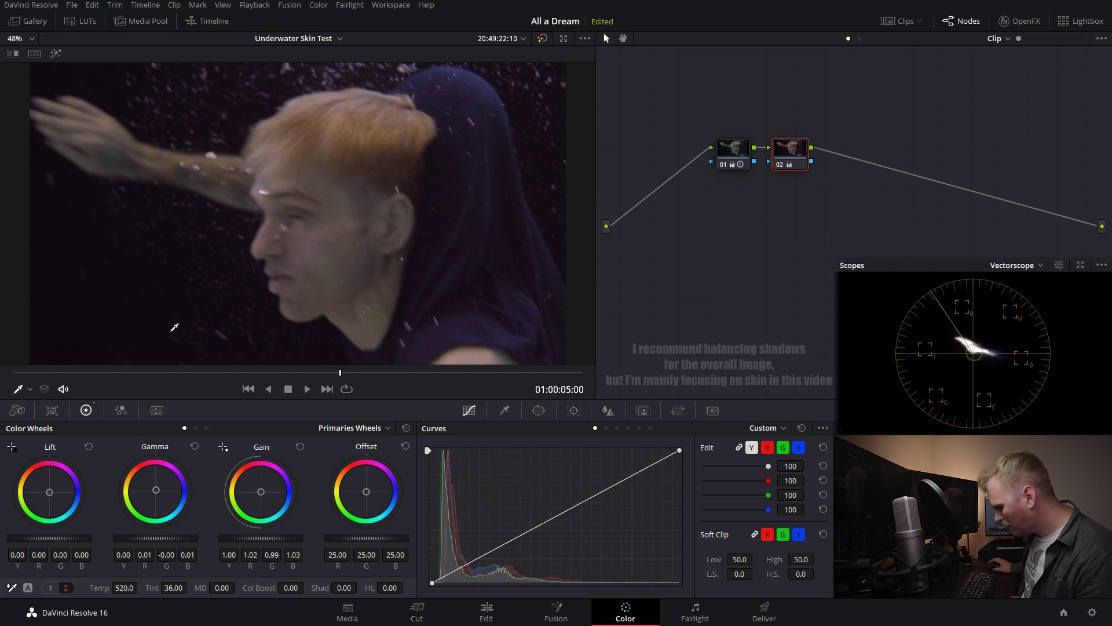
# Add serial node 03 and draw a four-point polygon window around the cheek
pyautogui.hotkey('alt', 's')
pyautogui.click(538, 410)
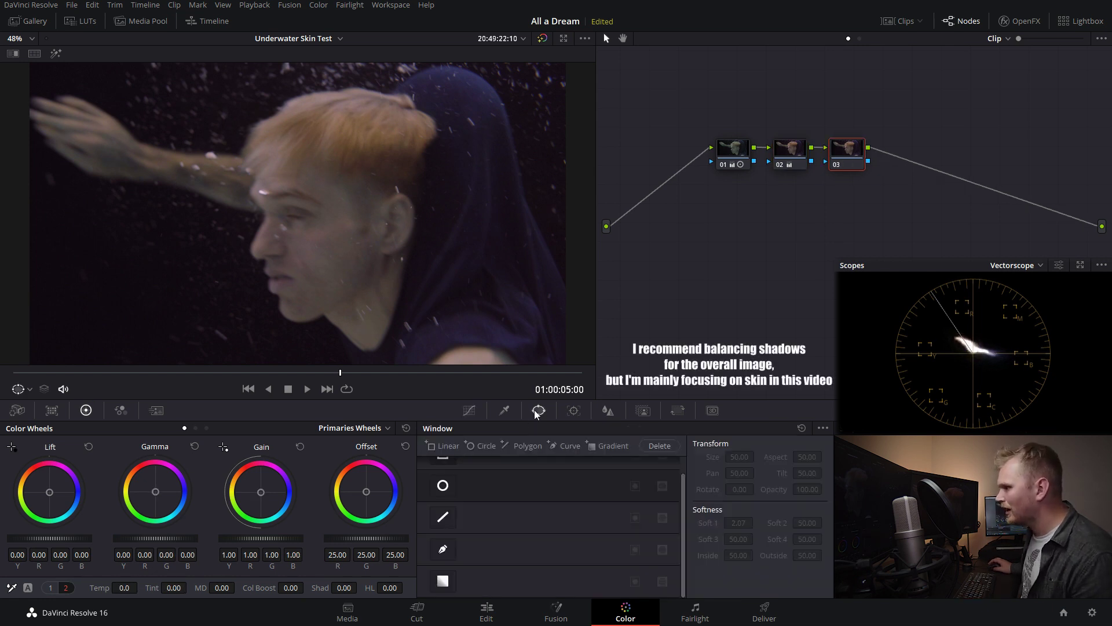
pyautogui.click(442, 548)
pyautogui.click(307, 238)
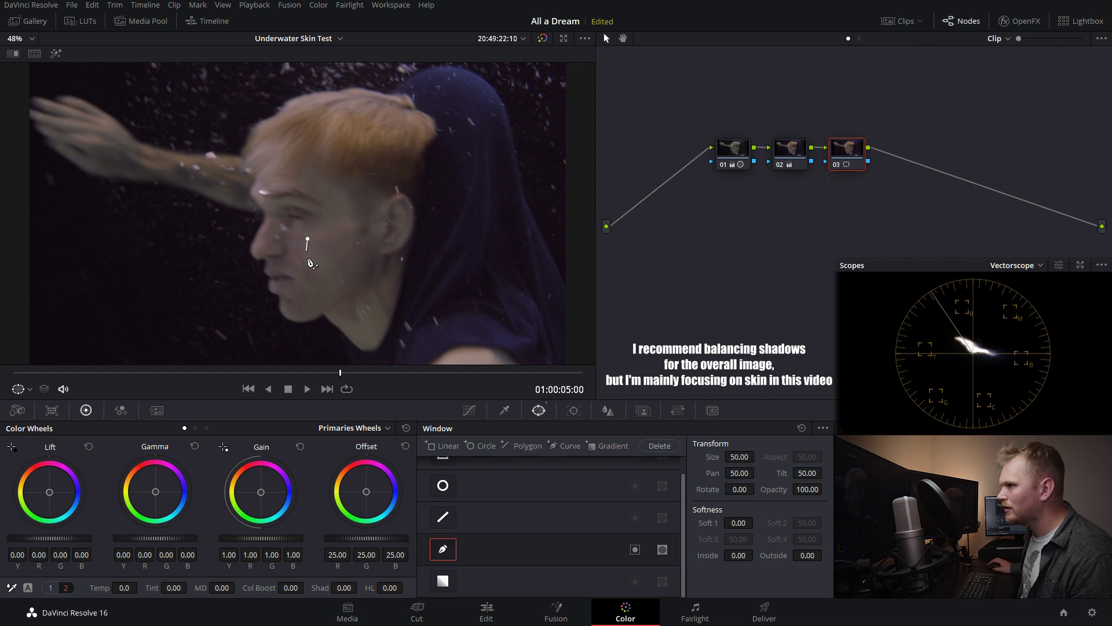
pyautogui.click(309, 292)
pyautogui.click(351, 292)
pyautogui.click(355, 245)
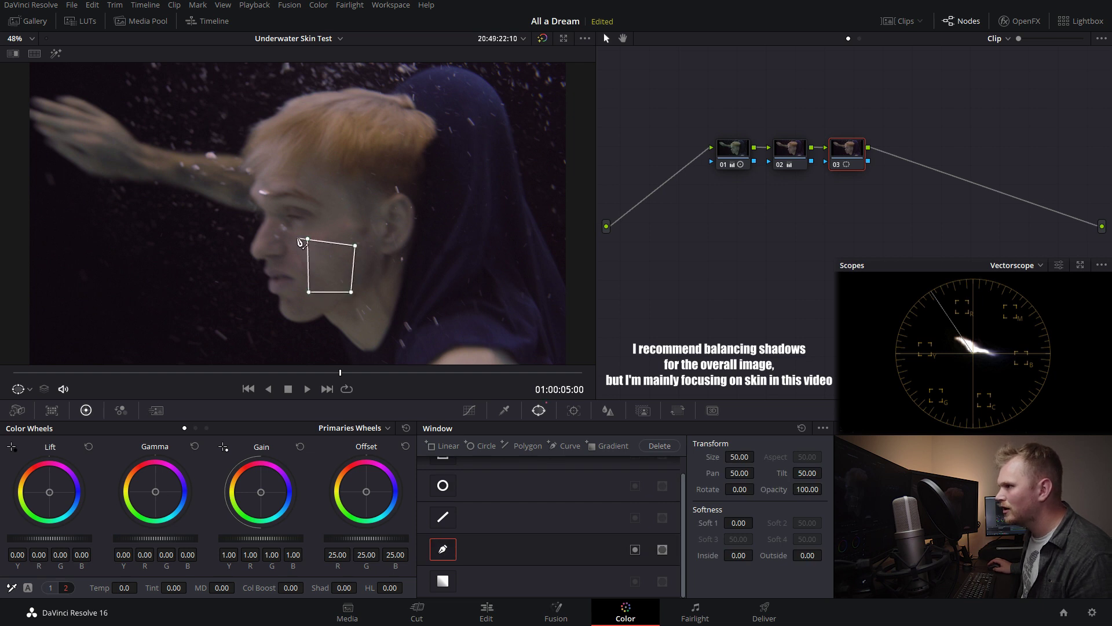
pyautogui.click(307, 239)
# Nudge gamma inside the cheek window to G -0.00, B -0.01, then disable the window
pyautogui.click(56, 54)
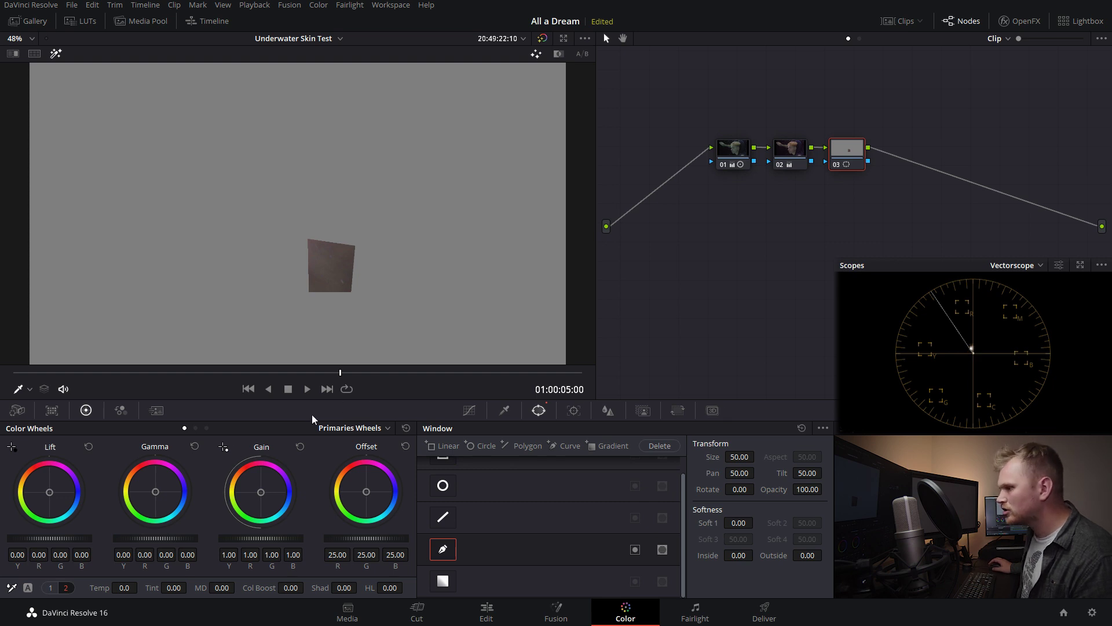
pyautogui.moveTo(155, 490); pyautogui.dragTo(153, 490)
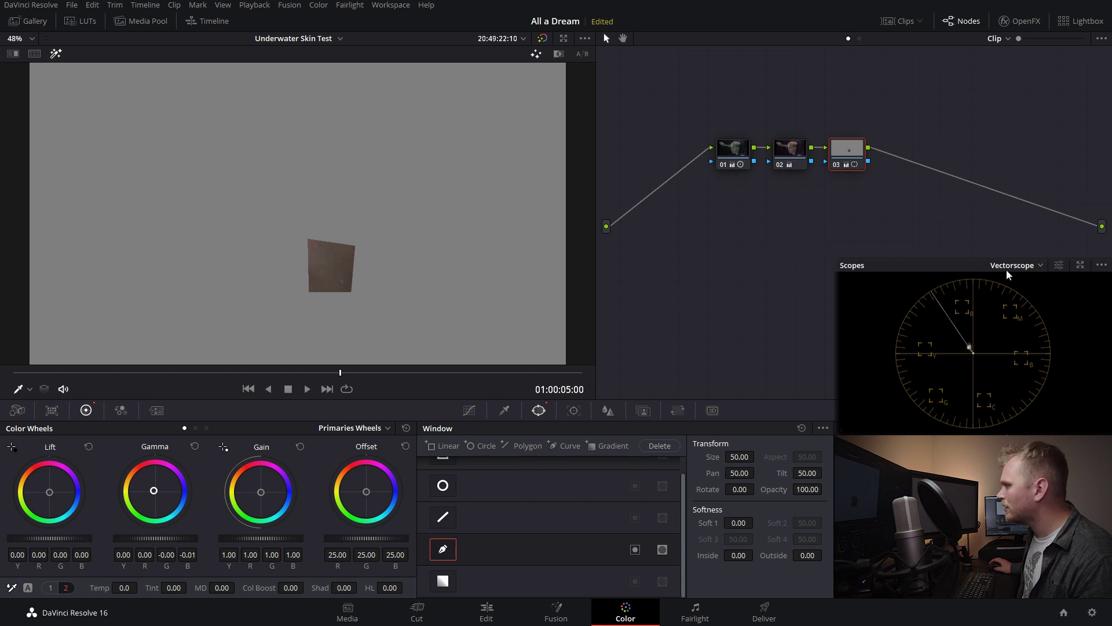
pyautogui.click(56, 53)
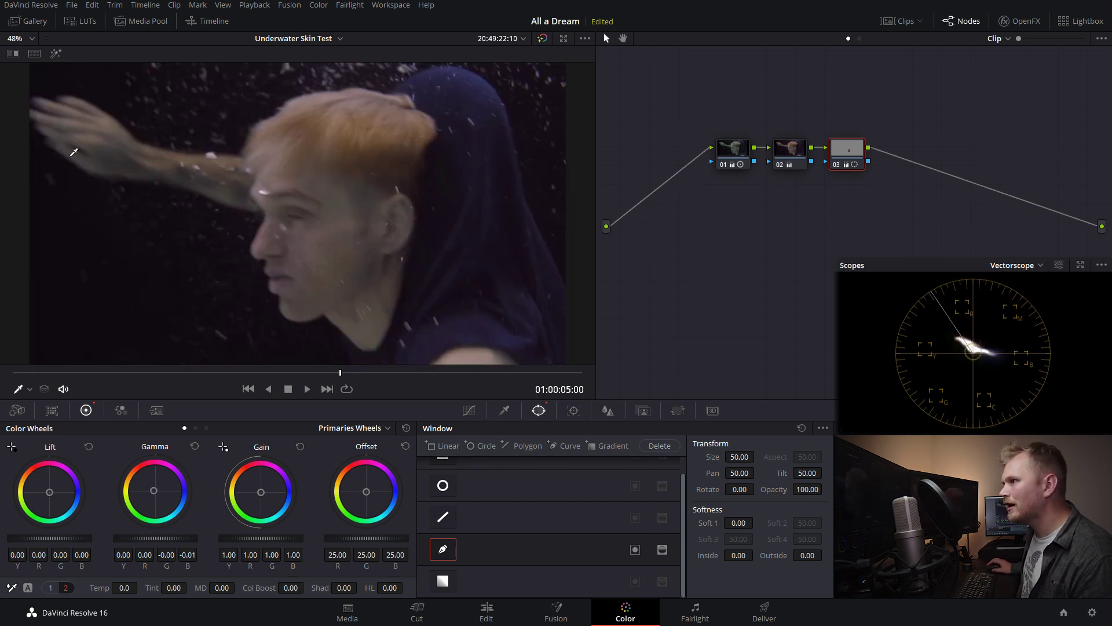
pyautogui.click(446, 553)
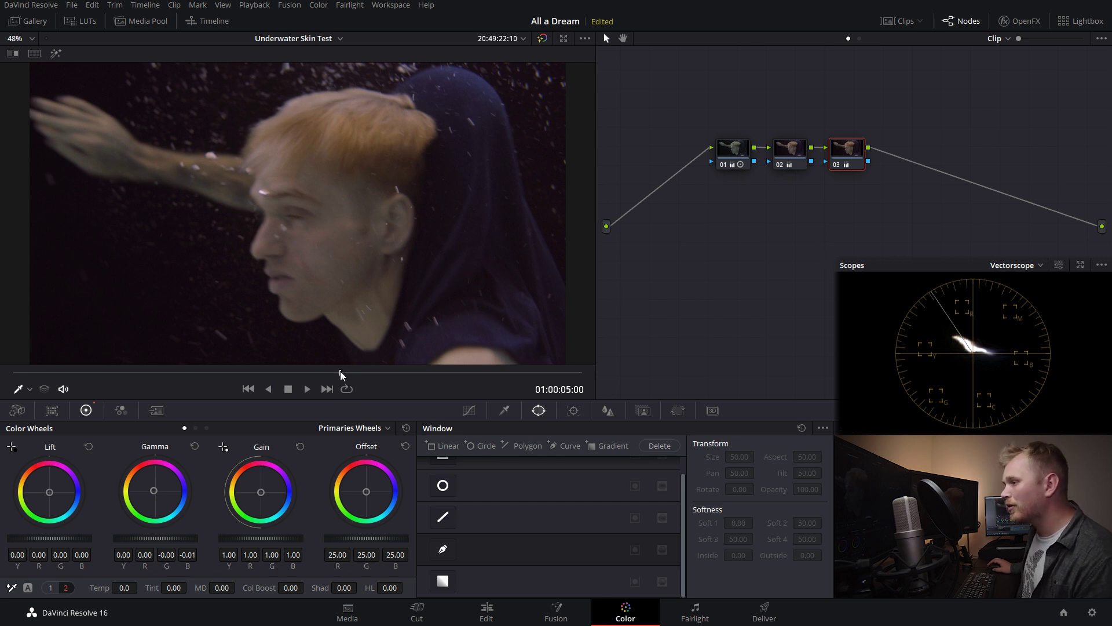
# Scrub the playhead forward to 01:00:05:13
pyautogui.moveTo(336, 373); pyautogui.dragTo(378, 356)
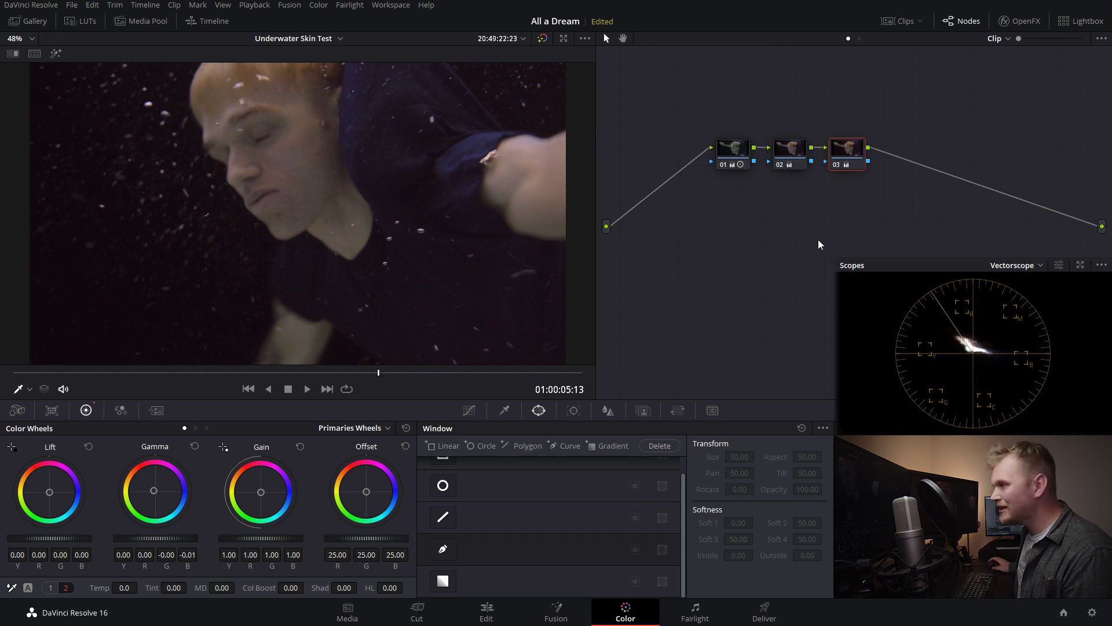
# On a new serial node, nudge Gamma toward blue and push Gain to 0.90 red, 1.02 green, 1.10 blue
pyautogui.press('Delete')
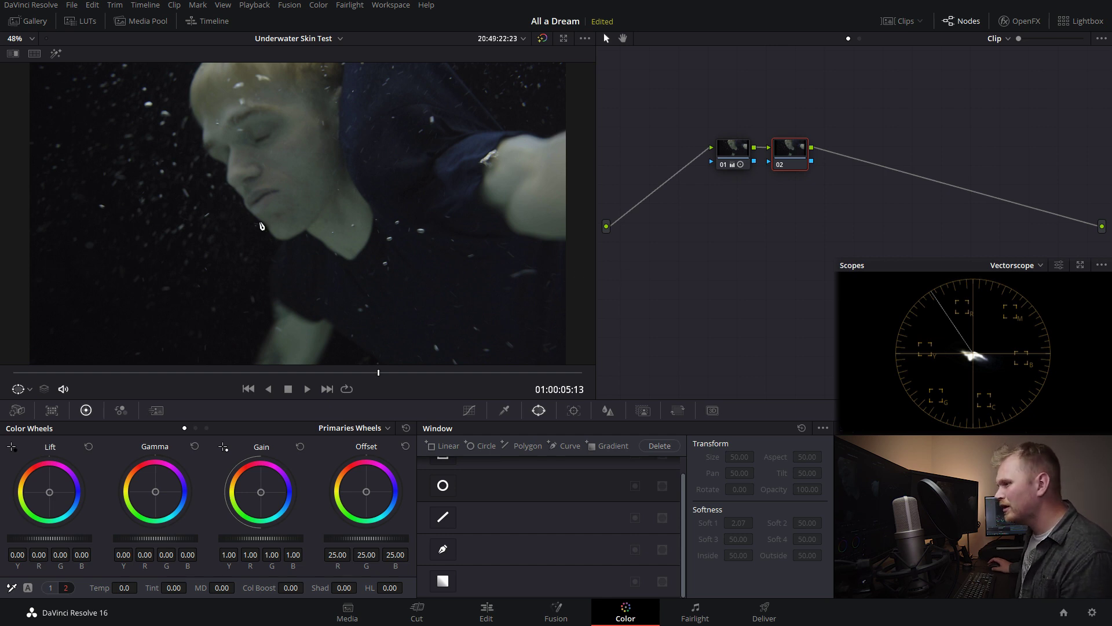
pyautogui.click(52, 591)
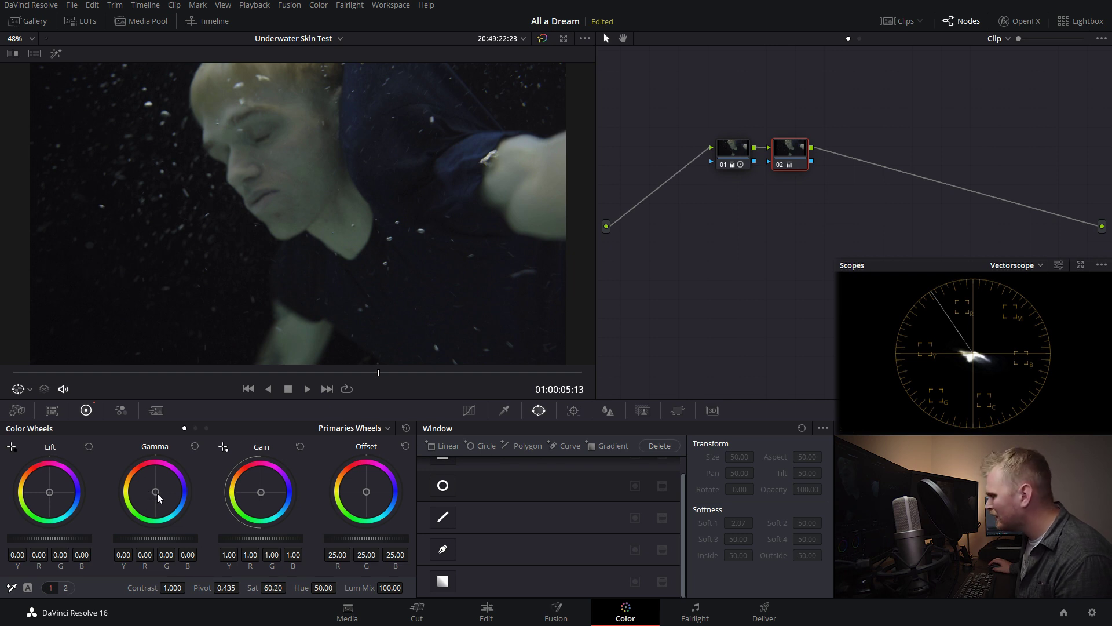
pyautogui.moveTo(158, 492); pyautogui.dragTo(156, 492)
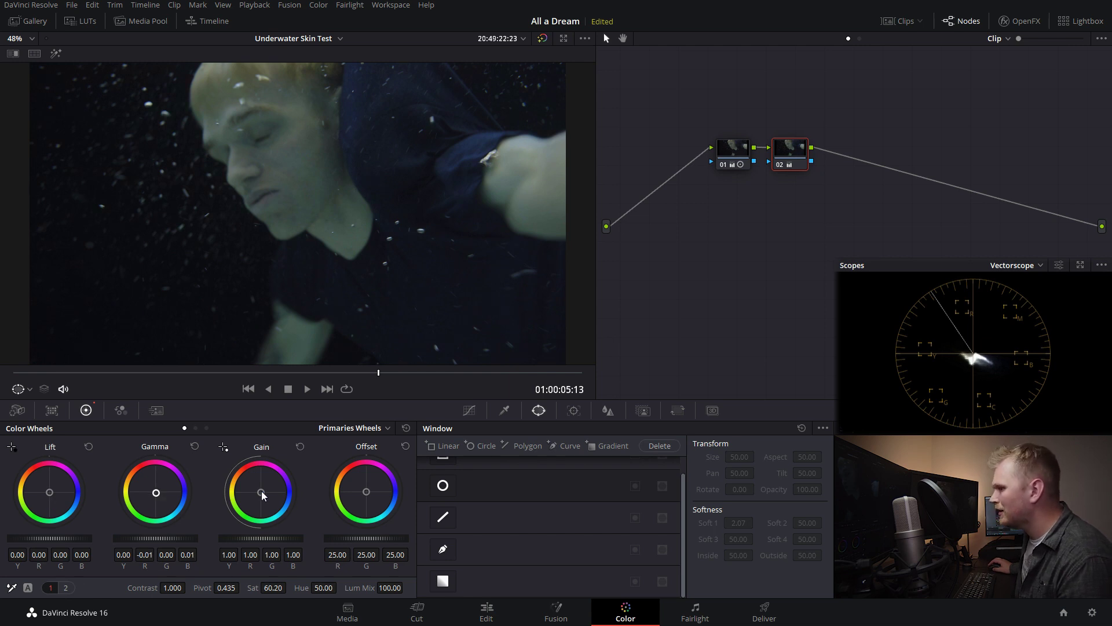
pyautogui.moveTo(261, 491); pyautogui.dragTo(261, 493)
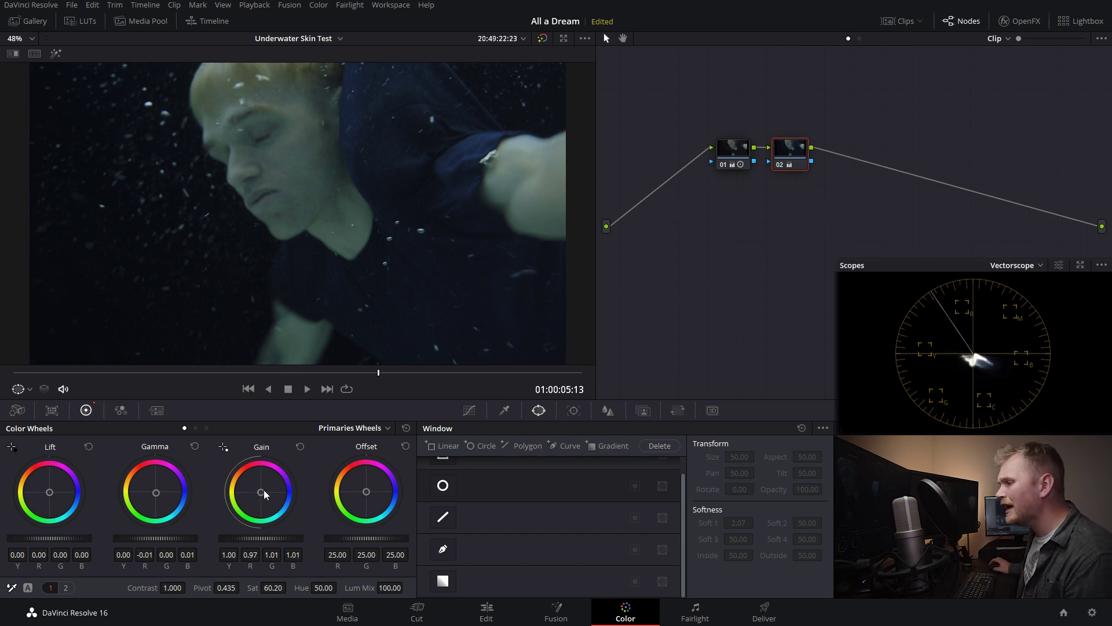
pyautogui.moveTo(263, 490); pyautogui.dragTo(262, 493)
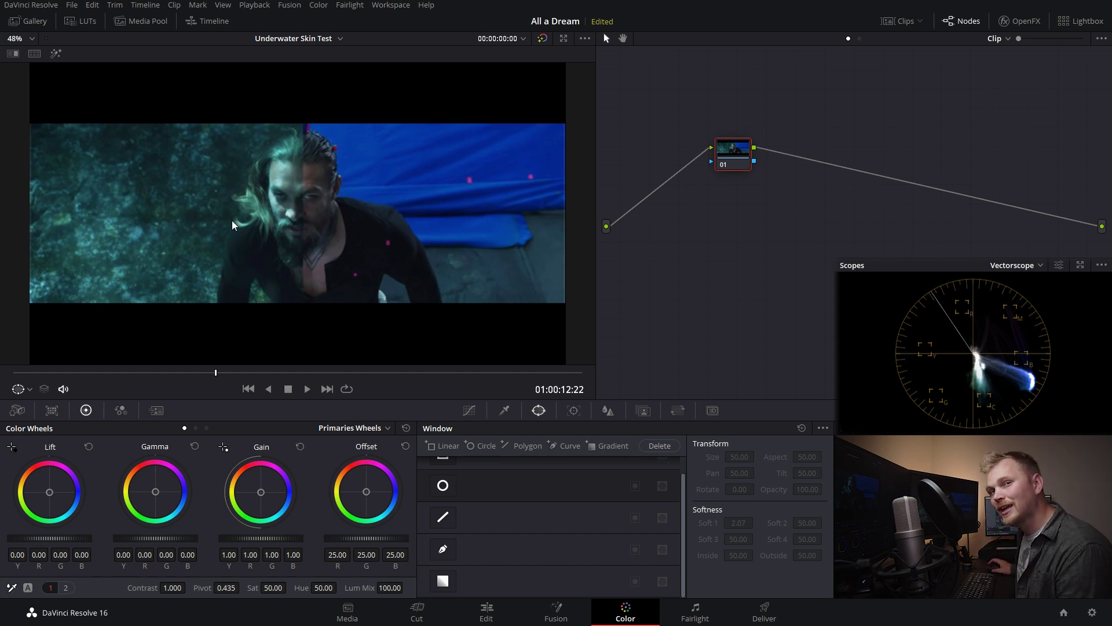
# Switch the viewer's on-screen controls to Qualifier for picking colours
pyautogui.click(19, 389)
pyautogui.click(31, 428)
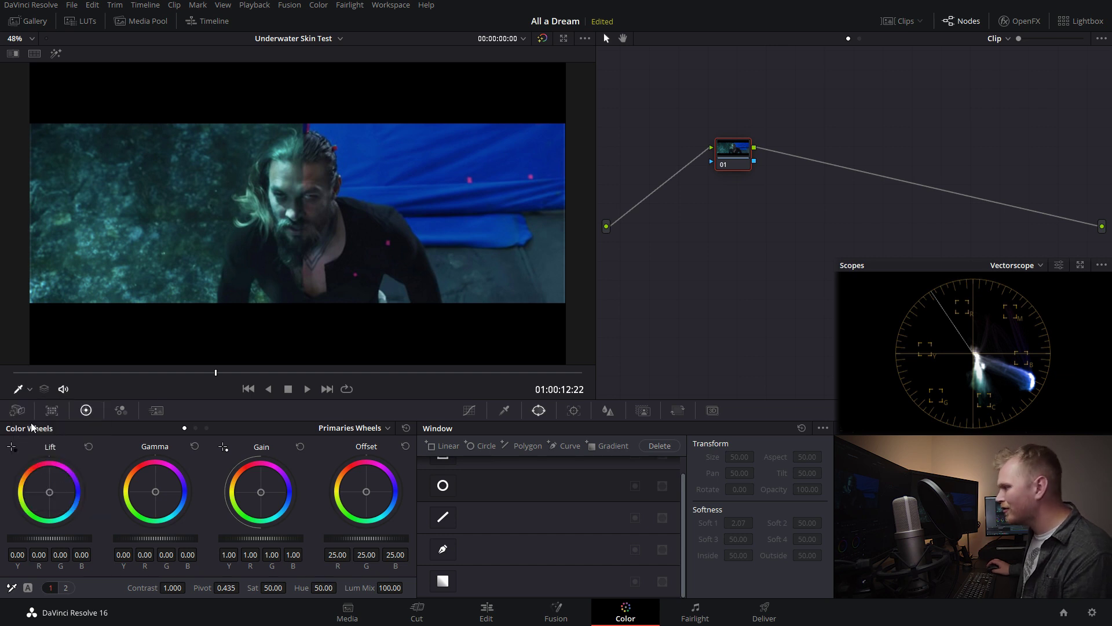